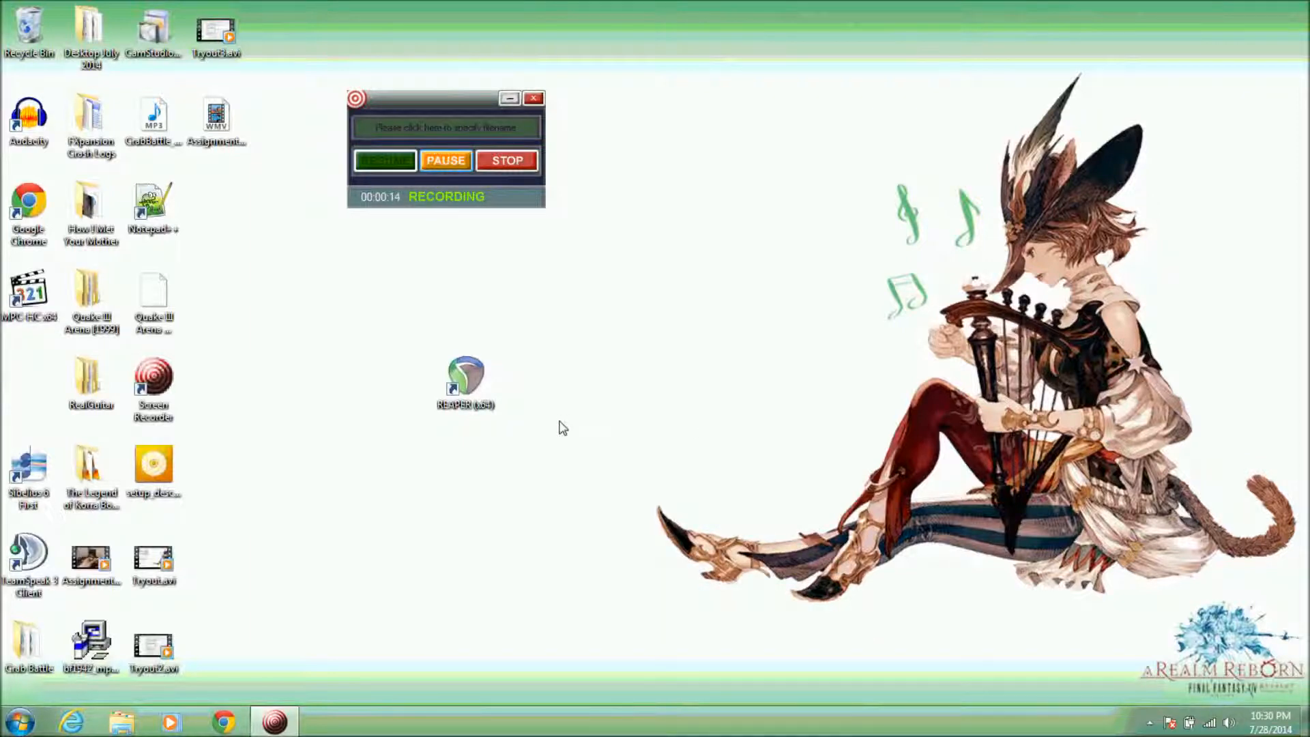
# Launch REAPER and set the audio device's sample format to 24 bit in the preferences.
pyautogui.doubleClick(471, 368)
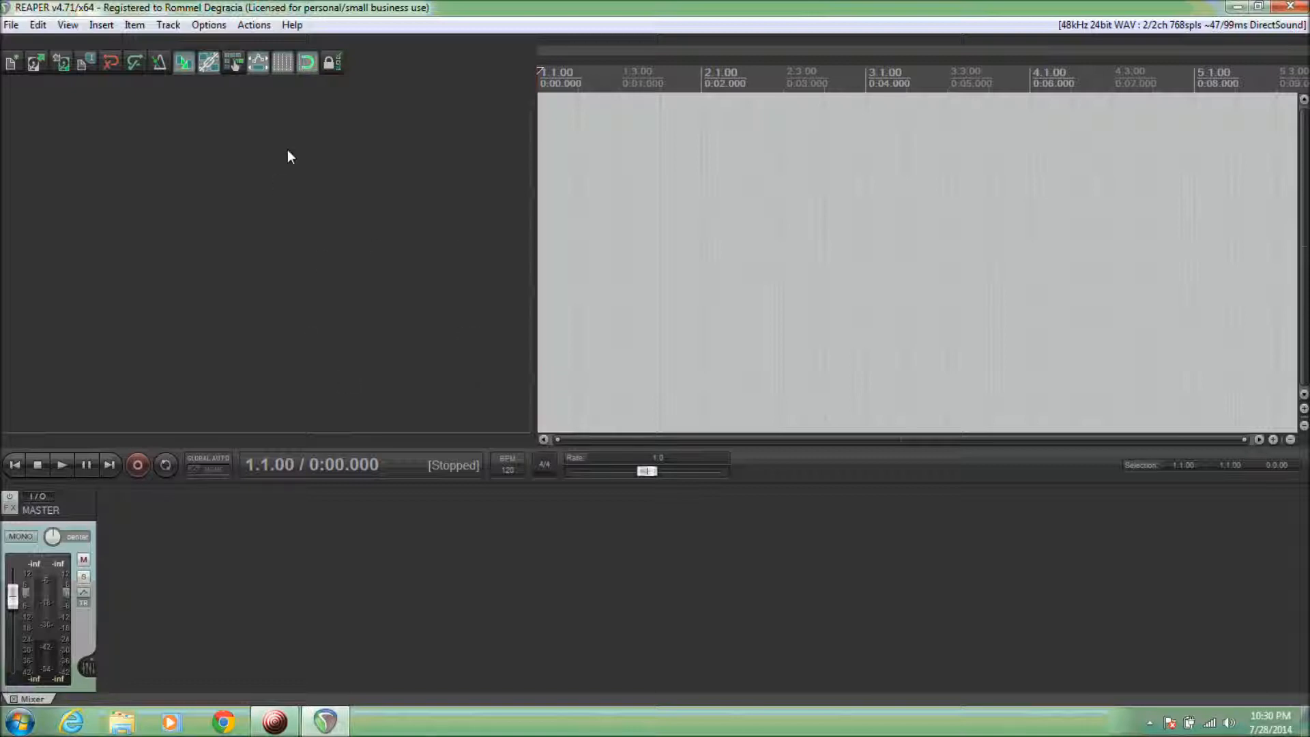
pyautogui.click(208, 27)
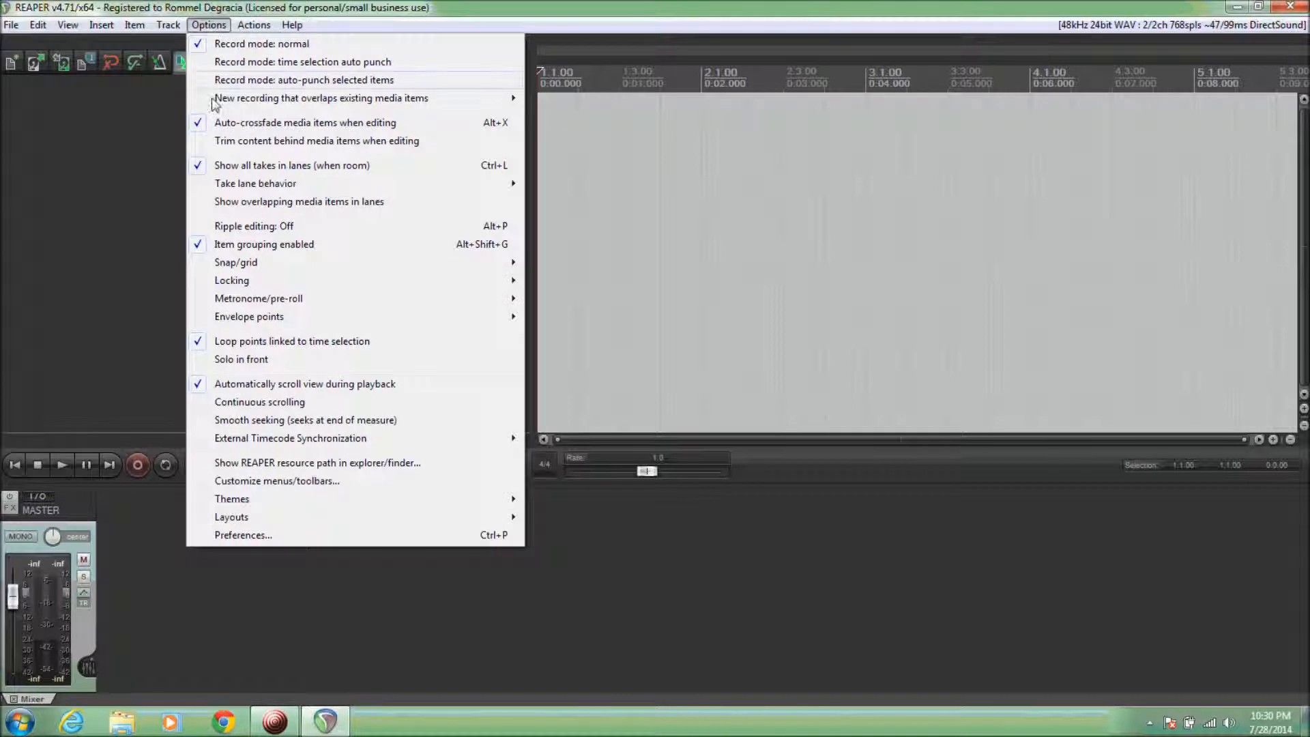
pyautogui.click(256, 539)
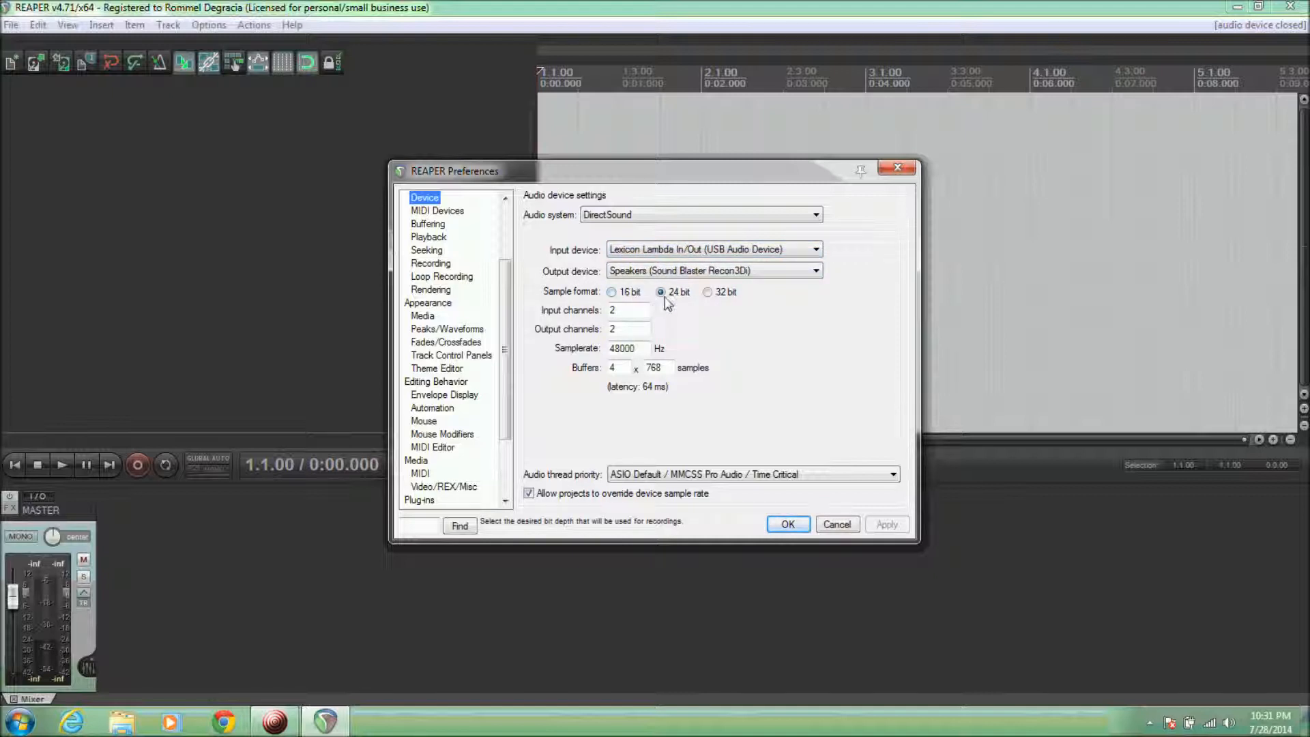
pyautogui.click(611, 292)
pyautogui.click(661, 293)
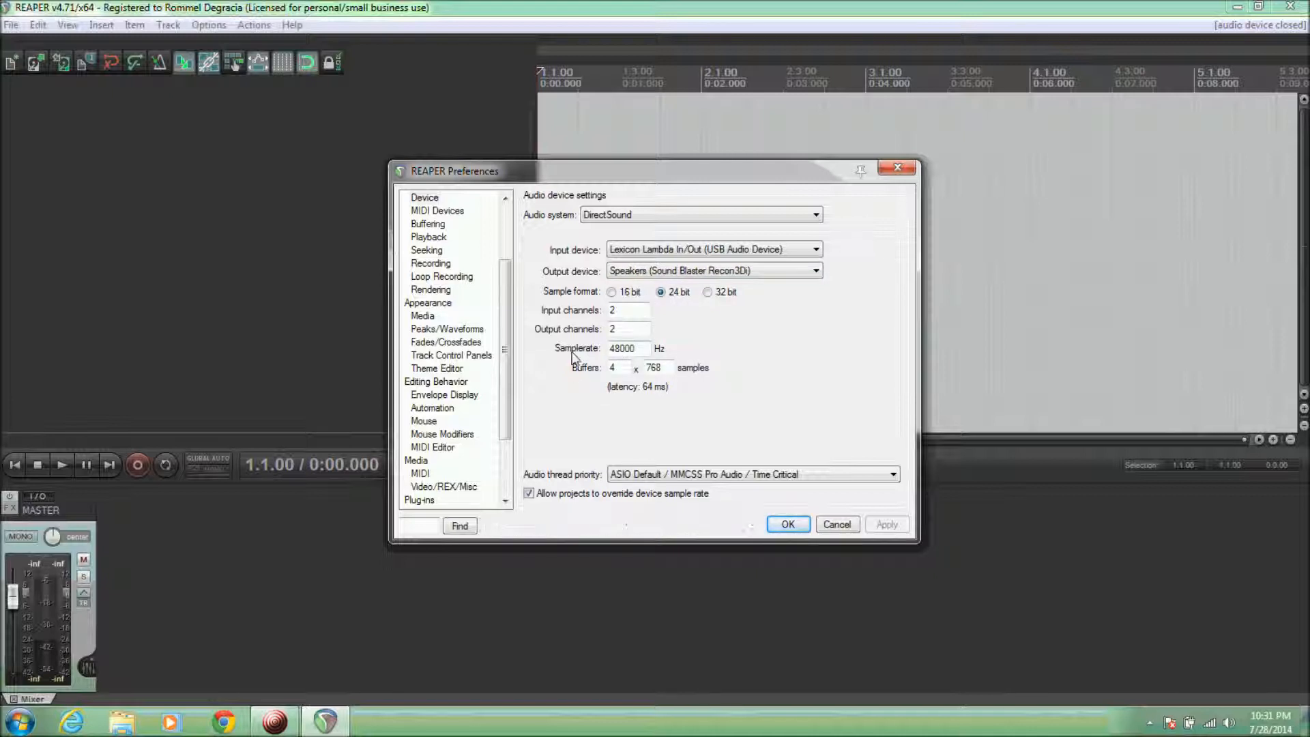
# Set the audio device's sample rate to 48000 Hz.
pyautogui.click(642, 354)
pyautogui.press('BackSpace')
pyautogui.press('BackSpace')
pyautogui.press('BackSpace')
pyautogui.press('BackSpace')
pyautogui.write('8000')
pyautogui.write('00')
pyautogui.press('BackSpace')
pyautogui.press('BackSpace')
pyautogui.press('BackSpace')
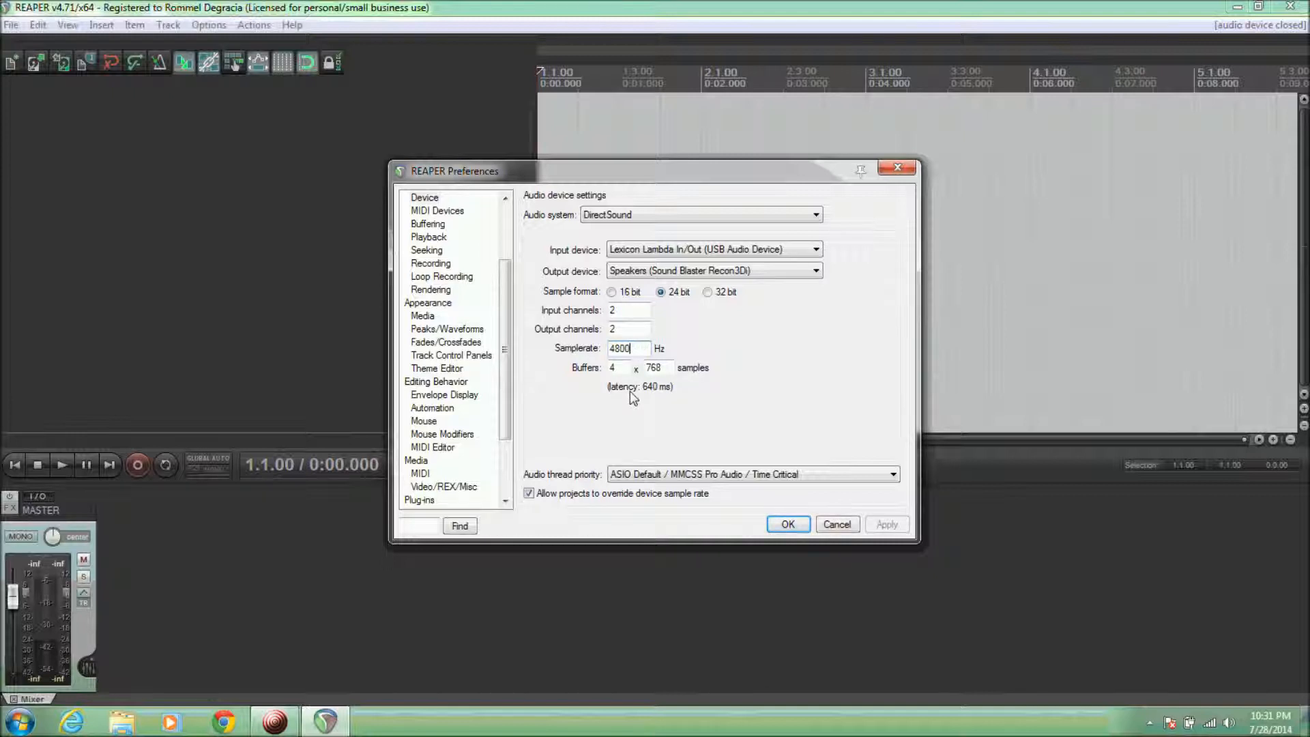
pyautogui.write('0')
# Set the audio buffer size to 1024 samples and accept the device settings.
pyautogui.moveTo(664, 368); pyautogui.dragTo(643, 369)
pyautogui.write('2678374')
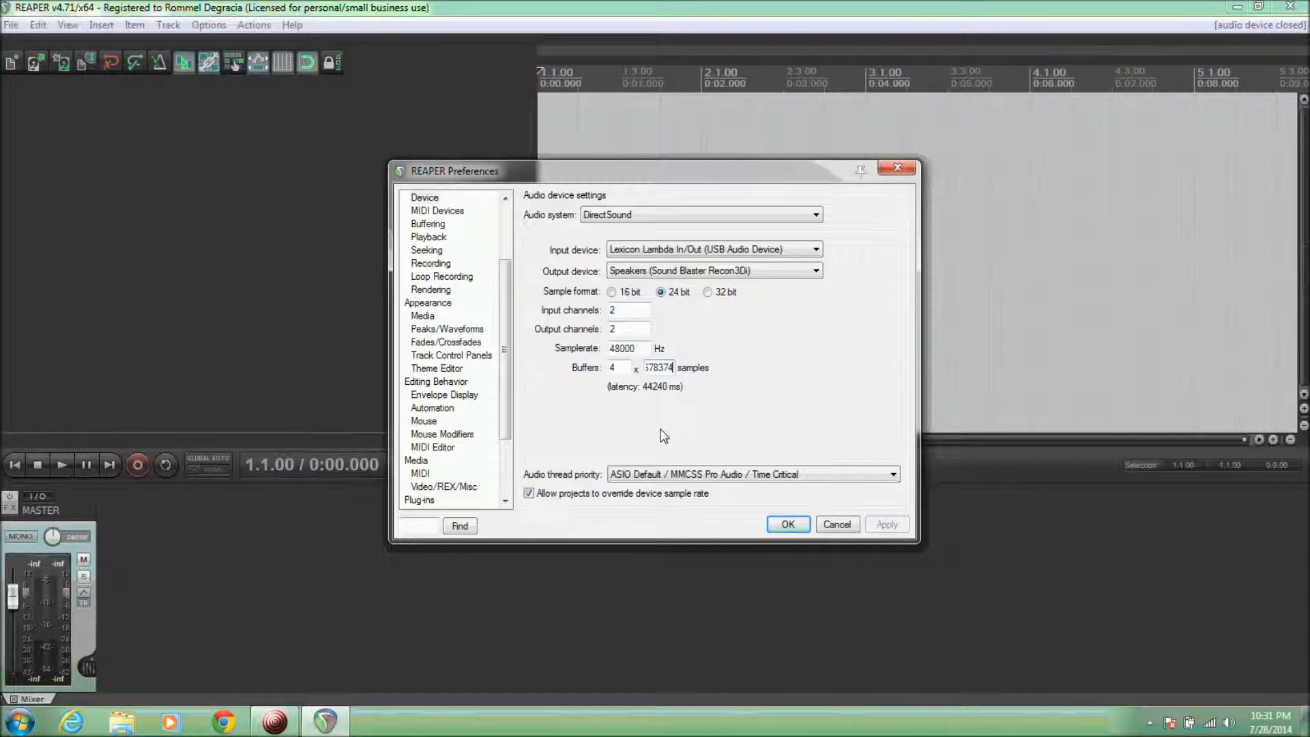
pyautogui.press('BackSpace')
pyautogui.press('BackSpace')
pyautogui.press('BackSpace')
pyautogui.press('BackSpace')
pyautogui.press('BackSpace')
pyautogui.press('BackSpace')
pyautogui.press('BackSpace')
pyautogui.write('1024')
pyautogui.click(788, 524)
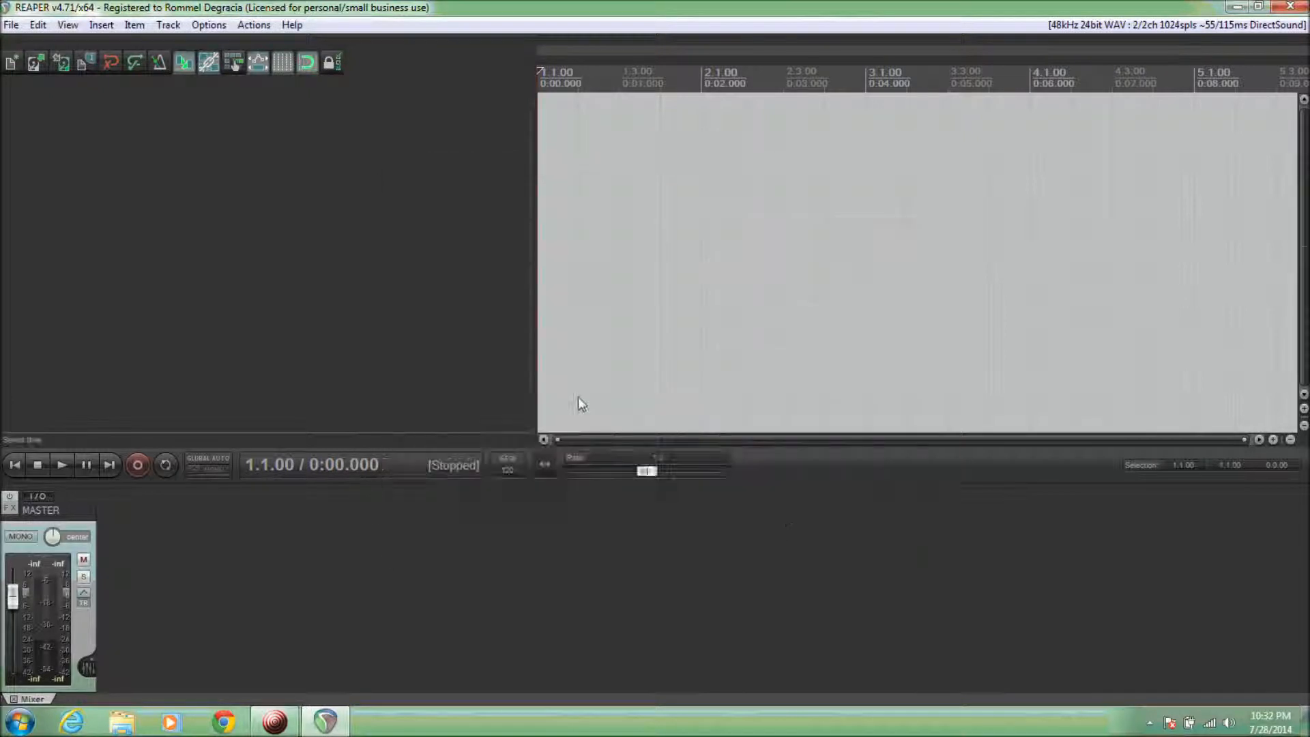
# Insert the RealGuitar (MusicLab) virtual instrument on a new track.
pyautogui.rightClick(399, 237)
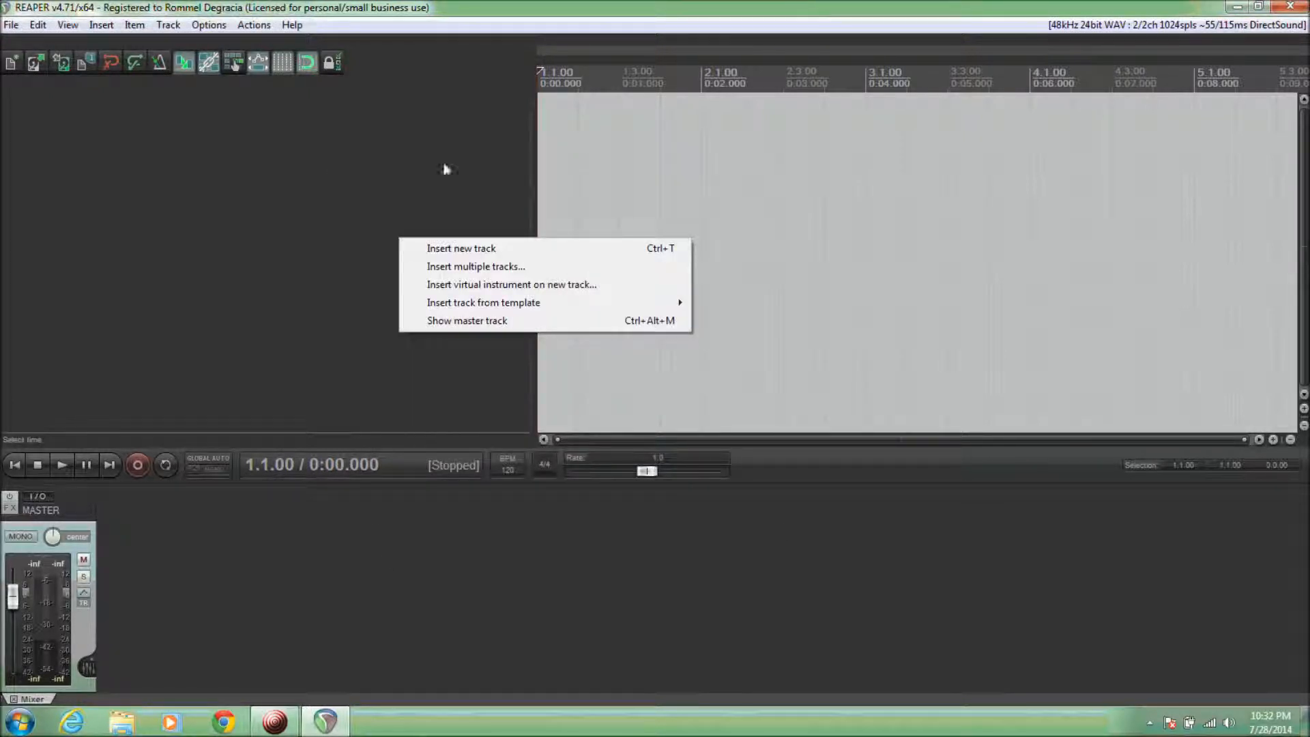
pyautogui.click(454, 285)
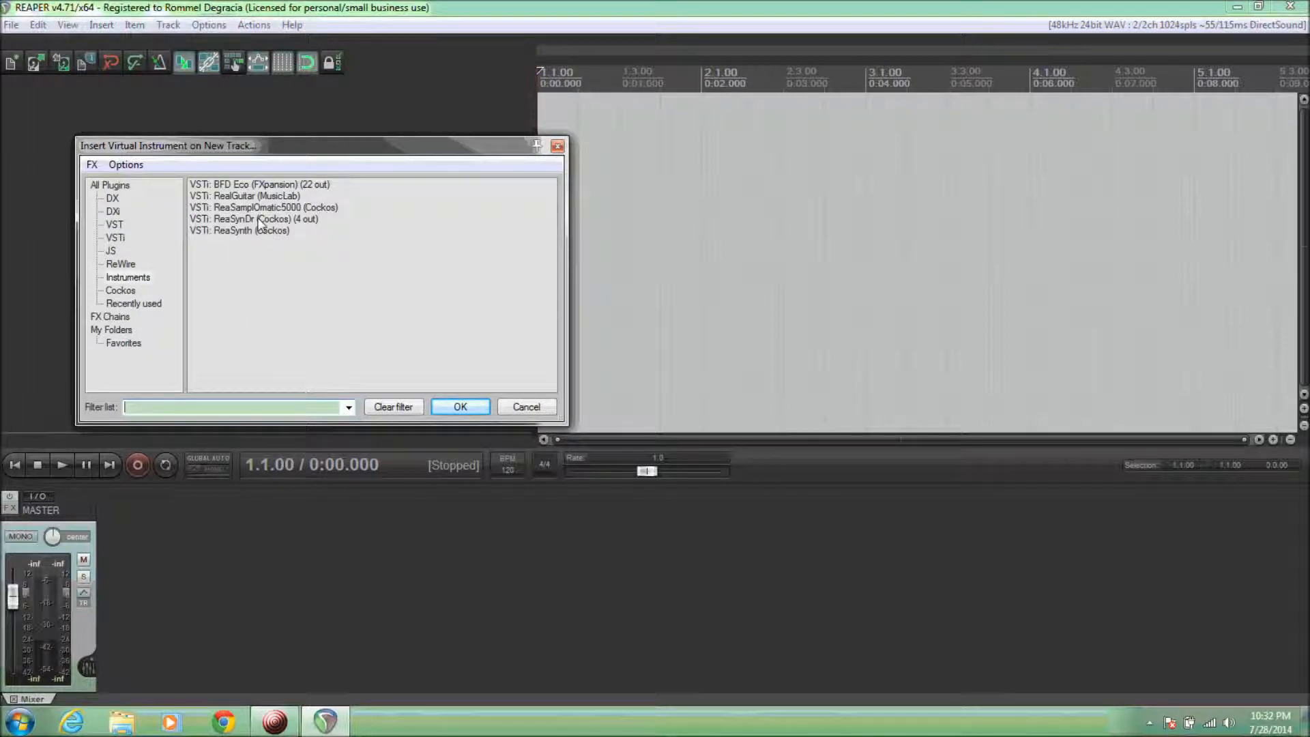
pyautogui.click(262, 196)
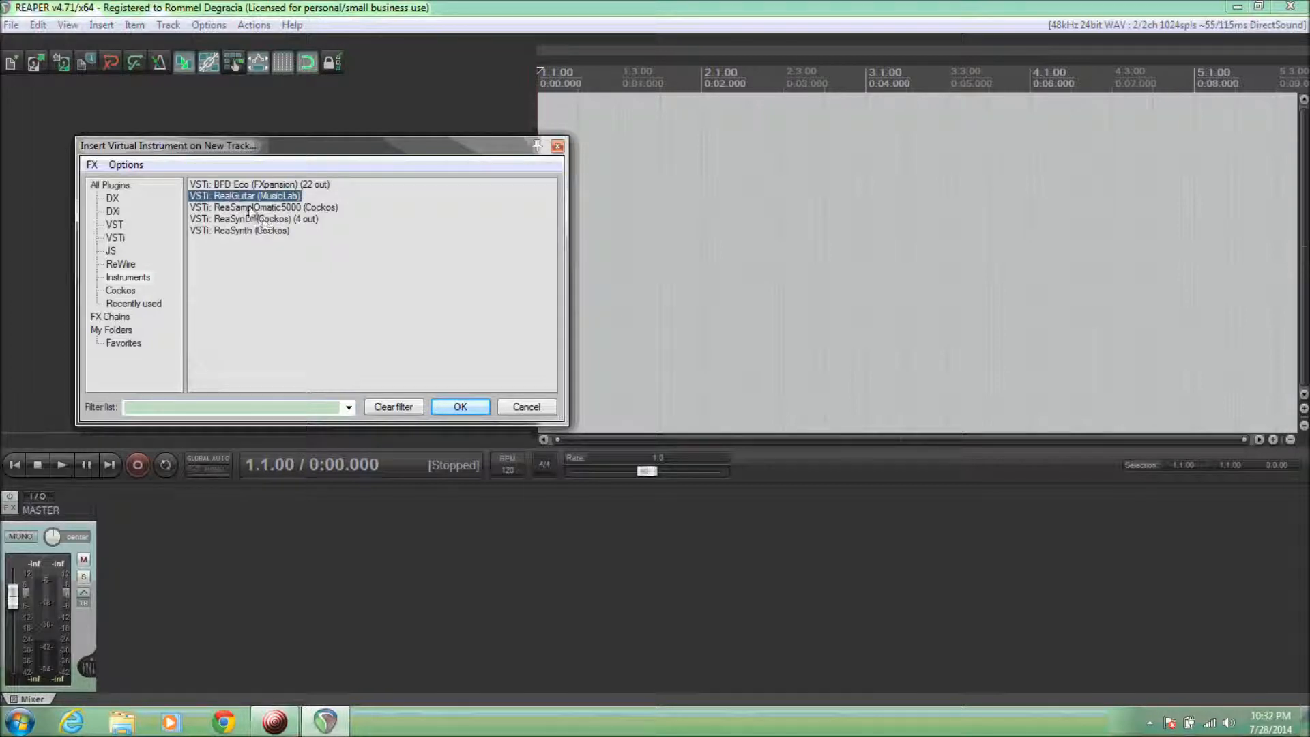
pyautogui.click(460, 409)
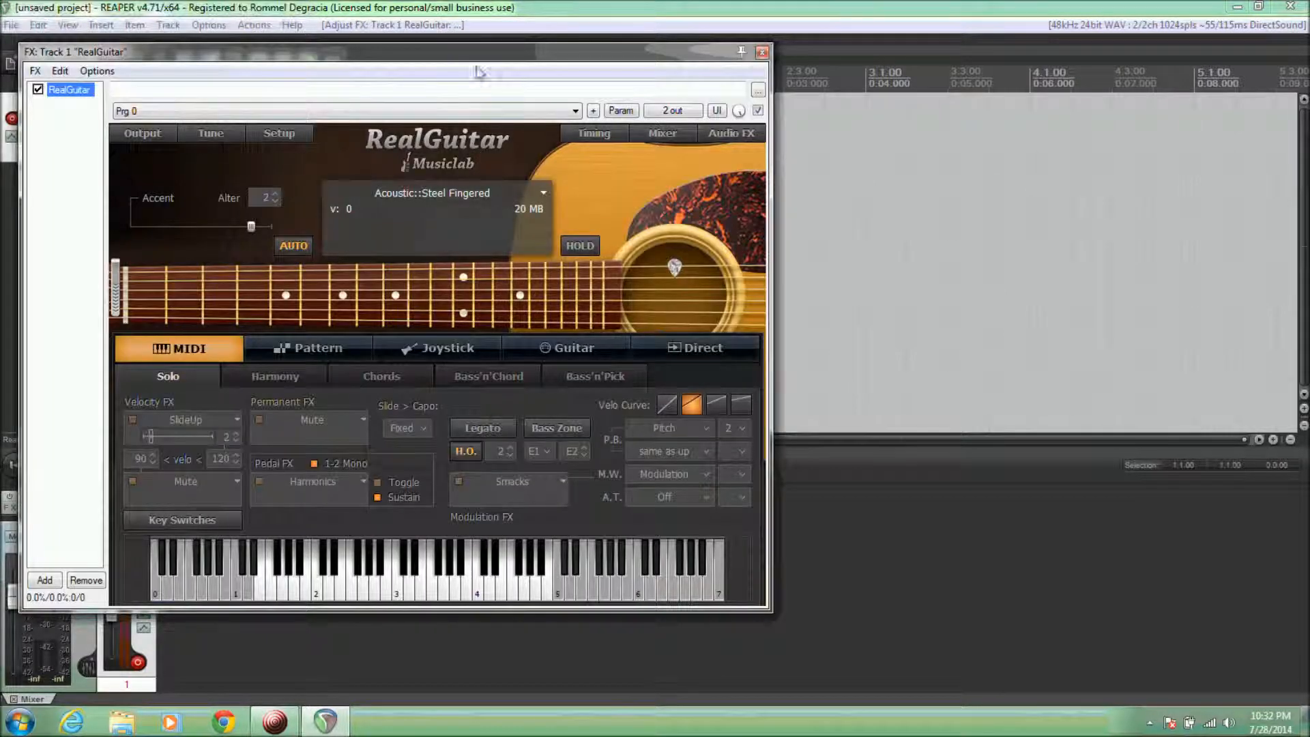
# Examine the RealGuitar track's input options, including the available MIDI inputs.
pyautogui.moveTo(479, 57); pyautogui.dragTo(505, 199)
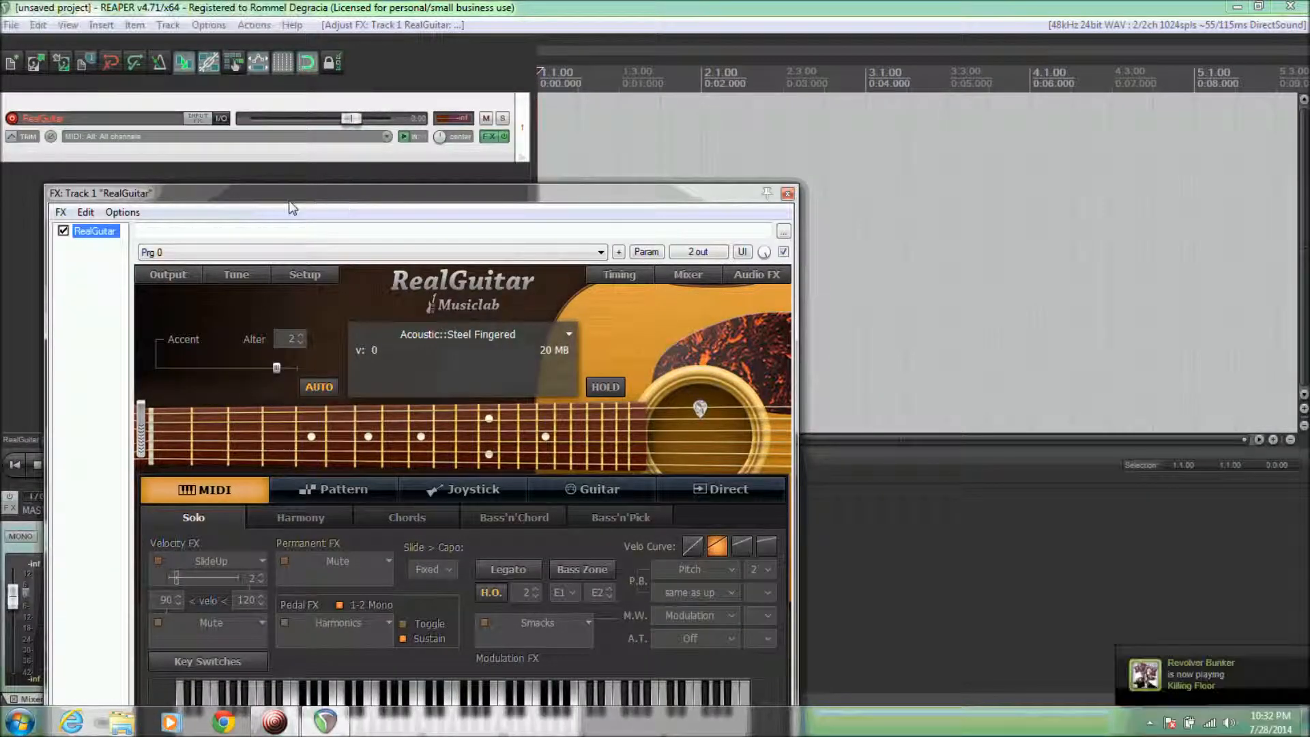
pyautogui.click(218, 158)
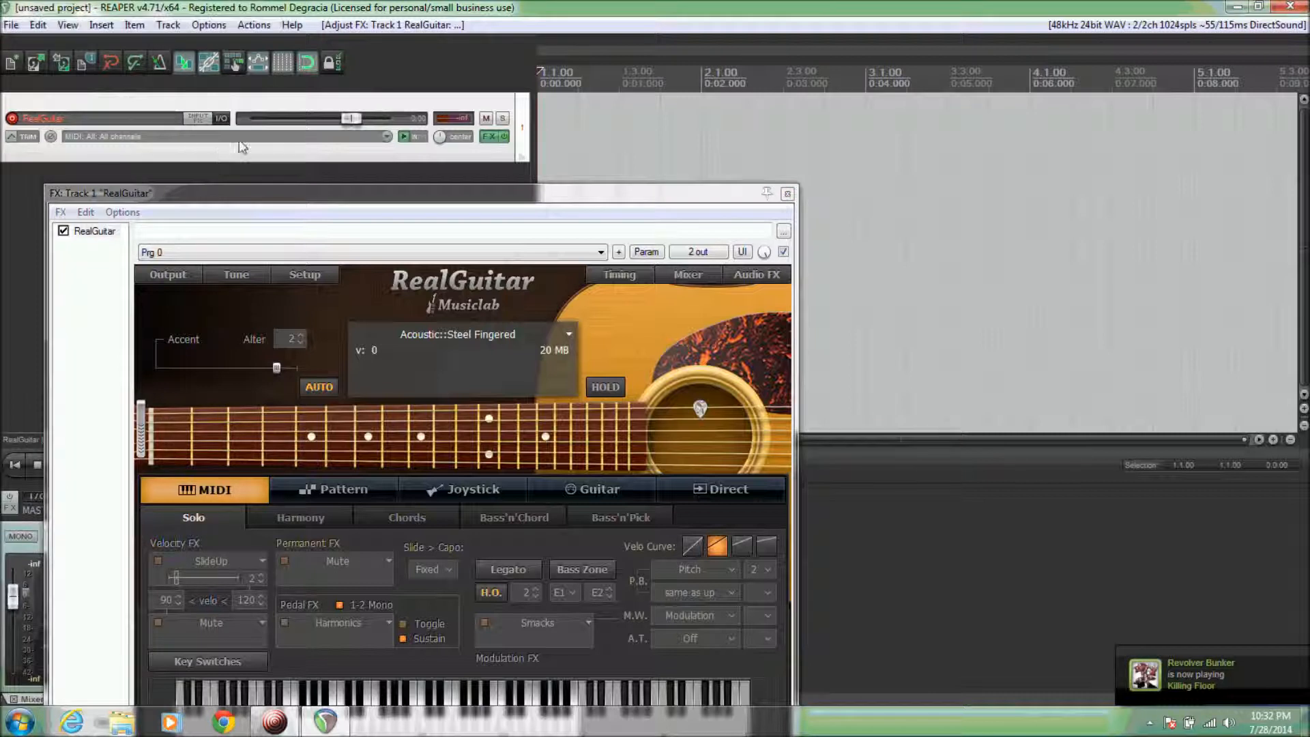
pyautogui.click(288, 140)
pyautogui.moveTo(332, 156)
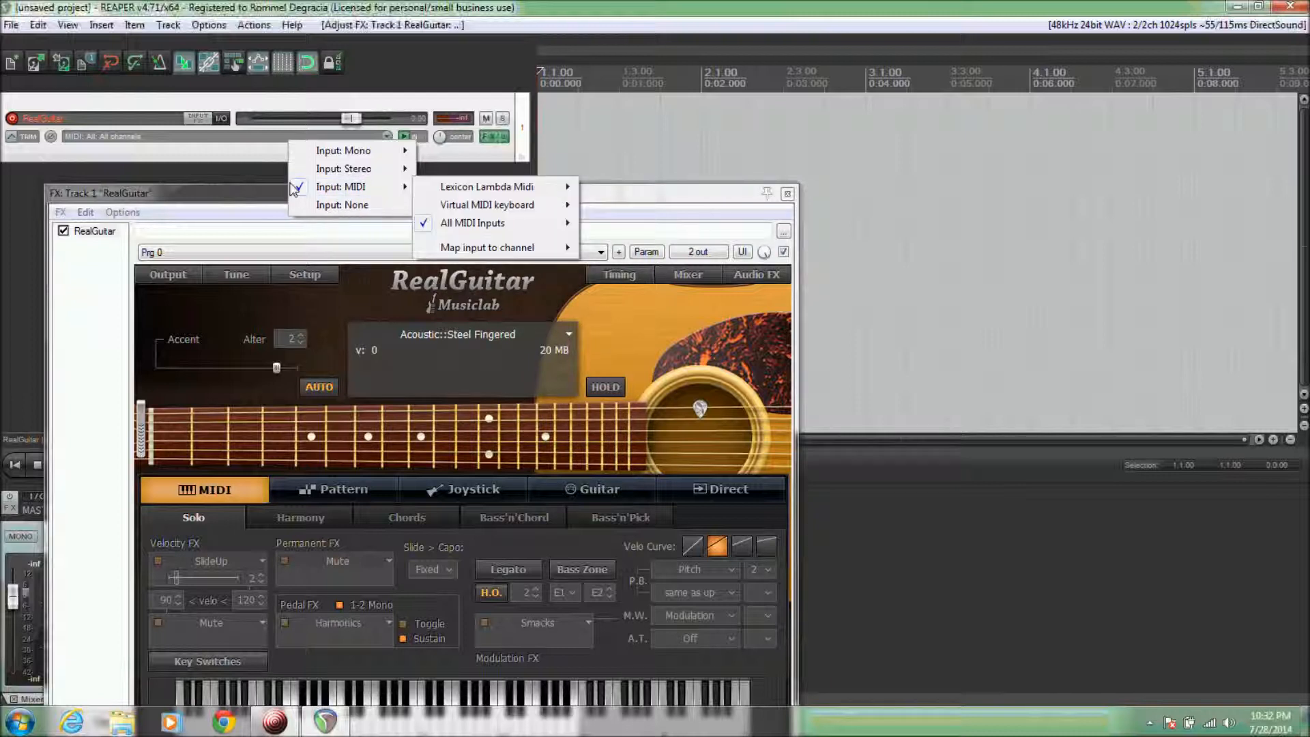
pyautogui.click(220, 158)
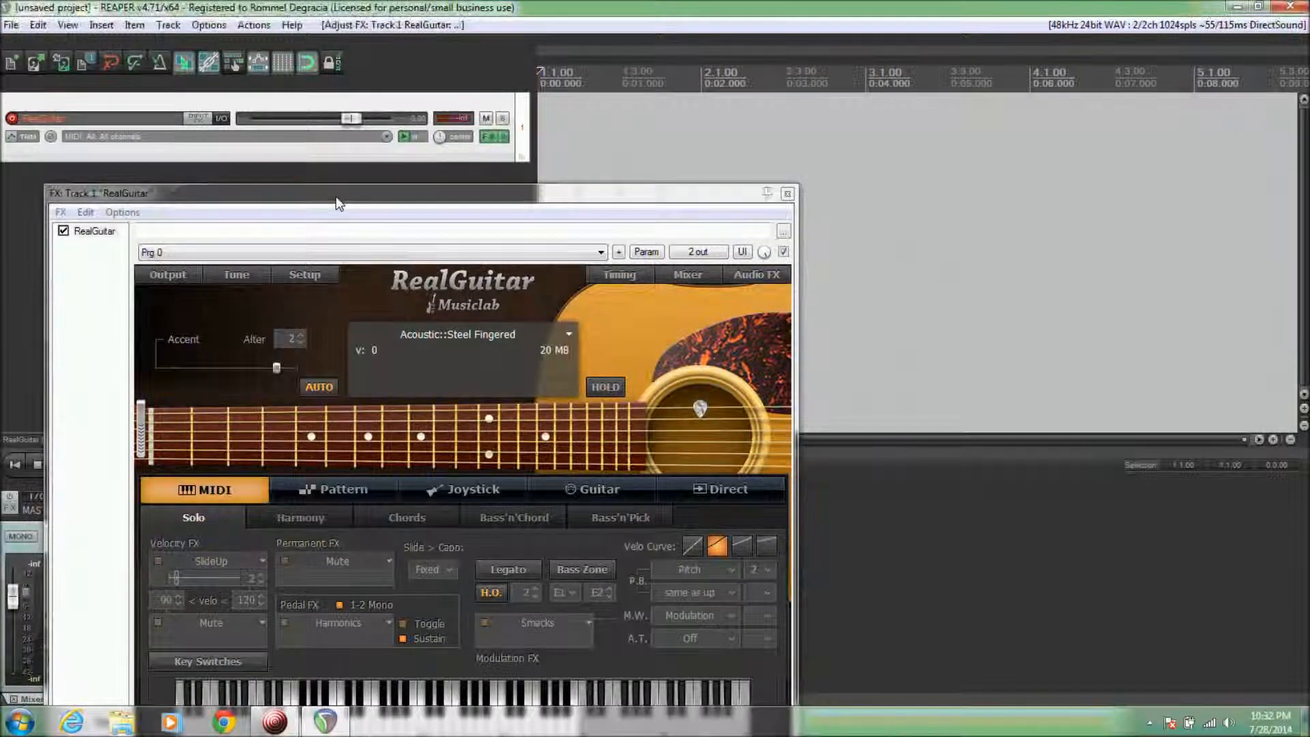
# Close the RealGuitar plug-in window and record a short MIDI take on its track from the project start.
pyautogui.moveTo(335, 195); pyautogui.dragTo(333, 71)
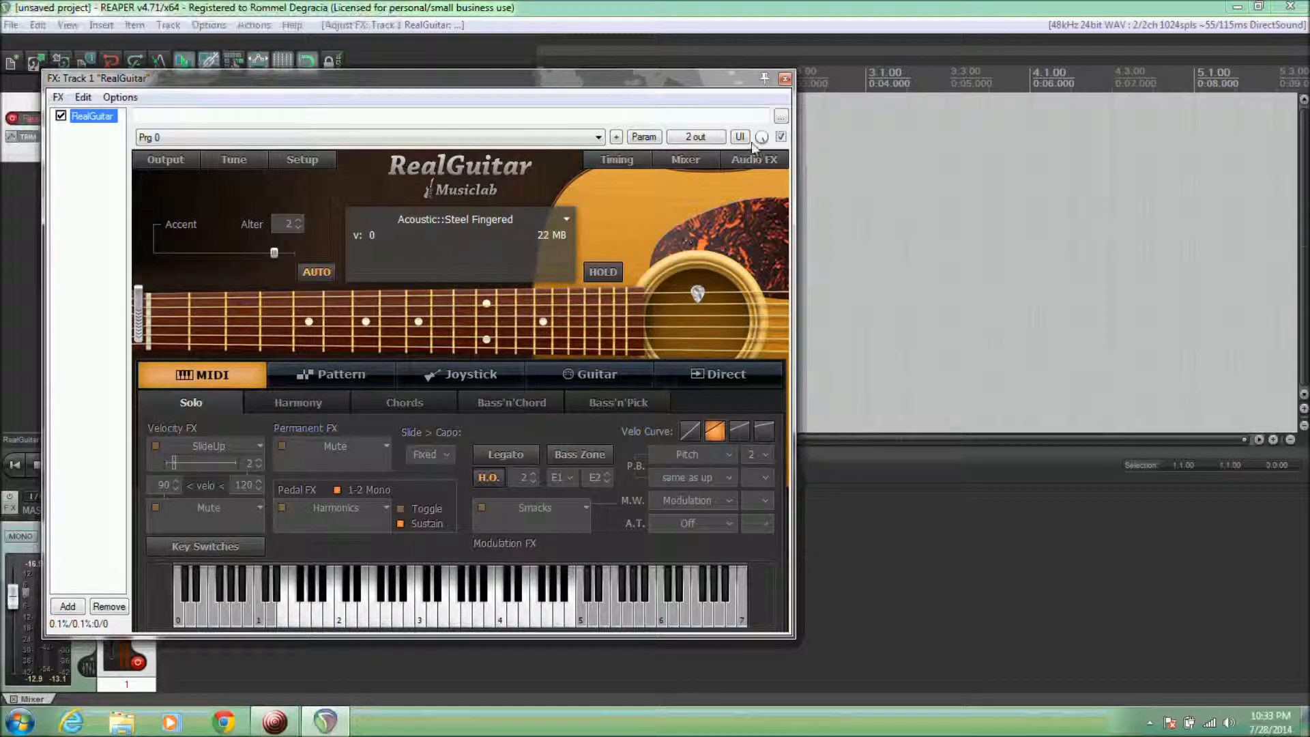
pyautogui.click(785, 78)
pyautogui.hotkey('ctrl', 'r')
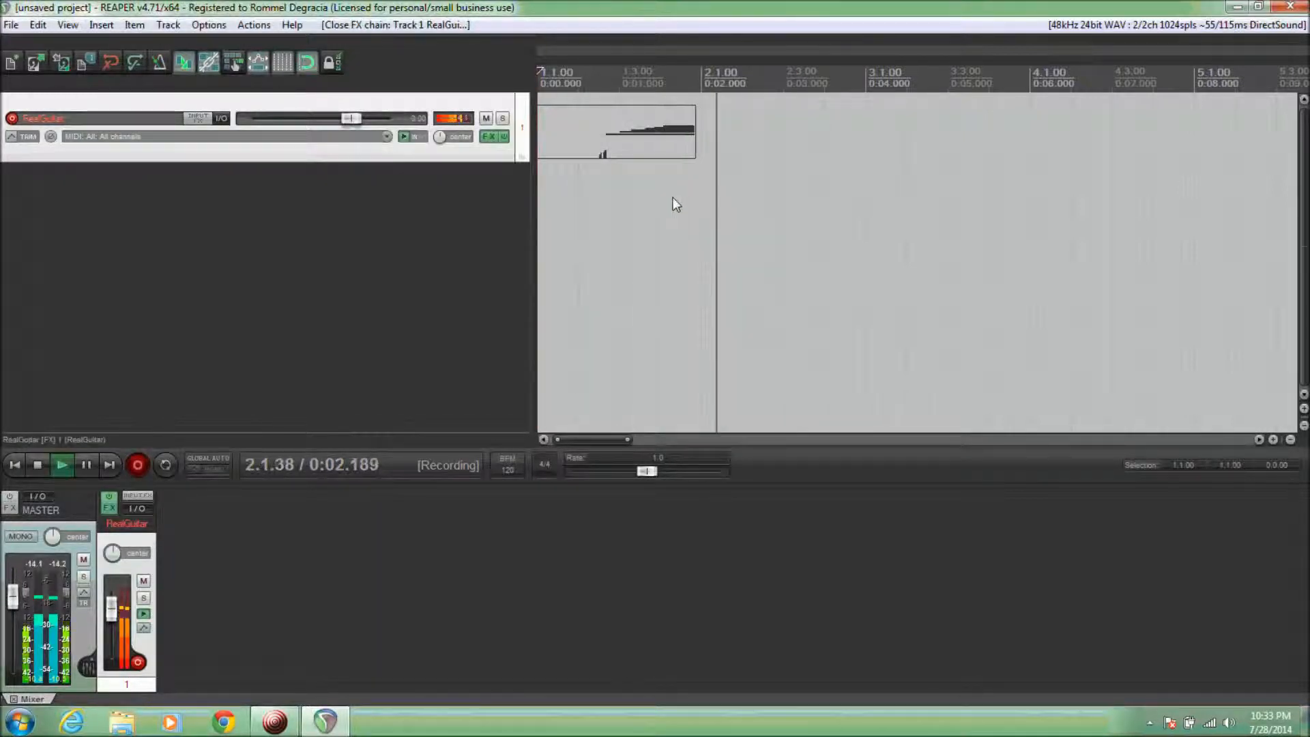
pyautogui.press('space')
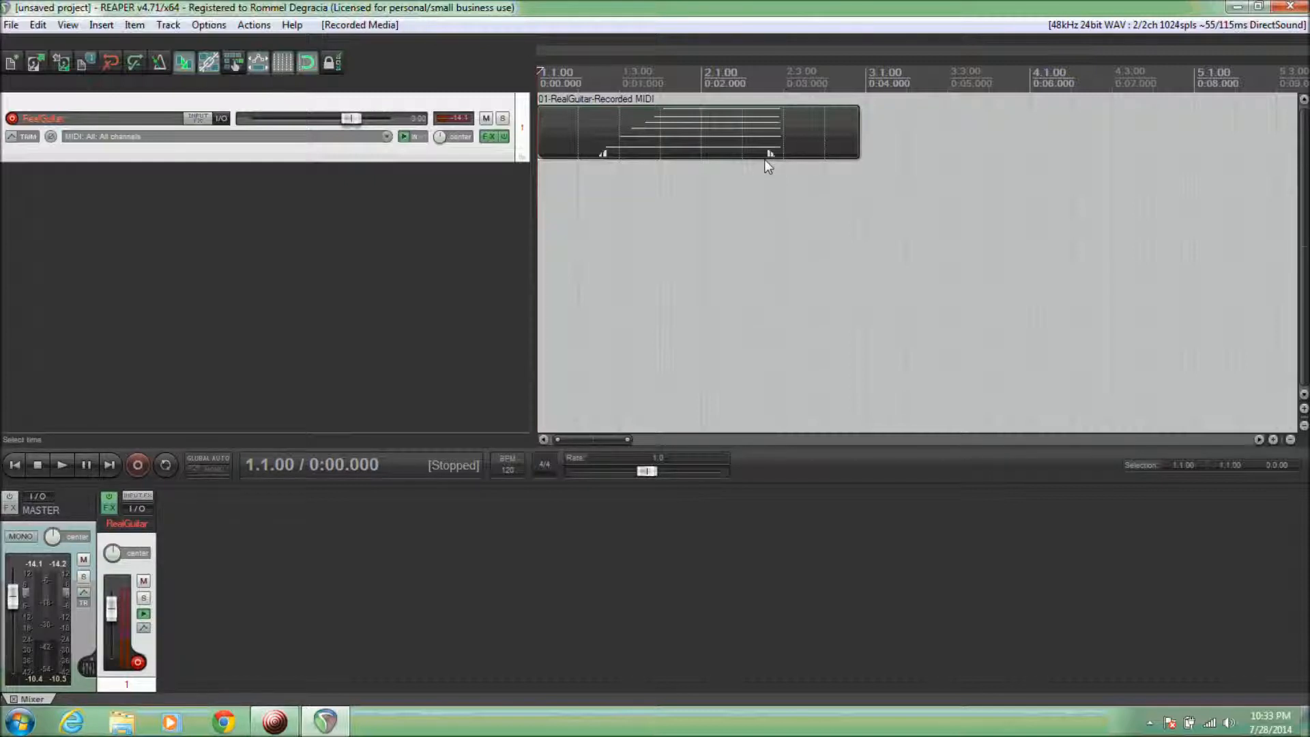
# Open the recorded MIDI item, slightly lower the velocity of the third note played, and close the MIDI editor.
pyautogui.doubleClick(667, 135)
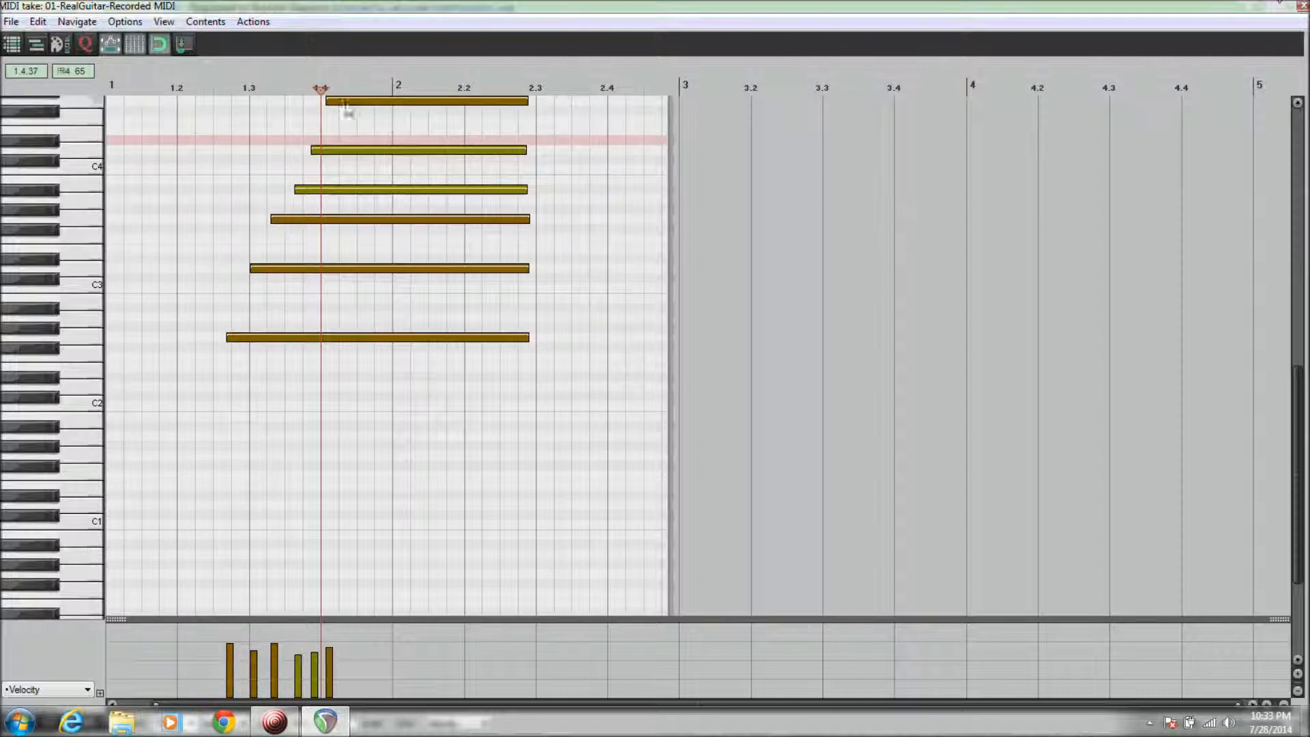
pyautogui.moveTo(378, 100)
pyautogui.mouseDown()
pyautogui.moveTo(378, 116)
pyautogui.moveTo(380, 100)
pyautogui.mouseUp()
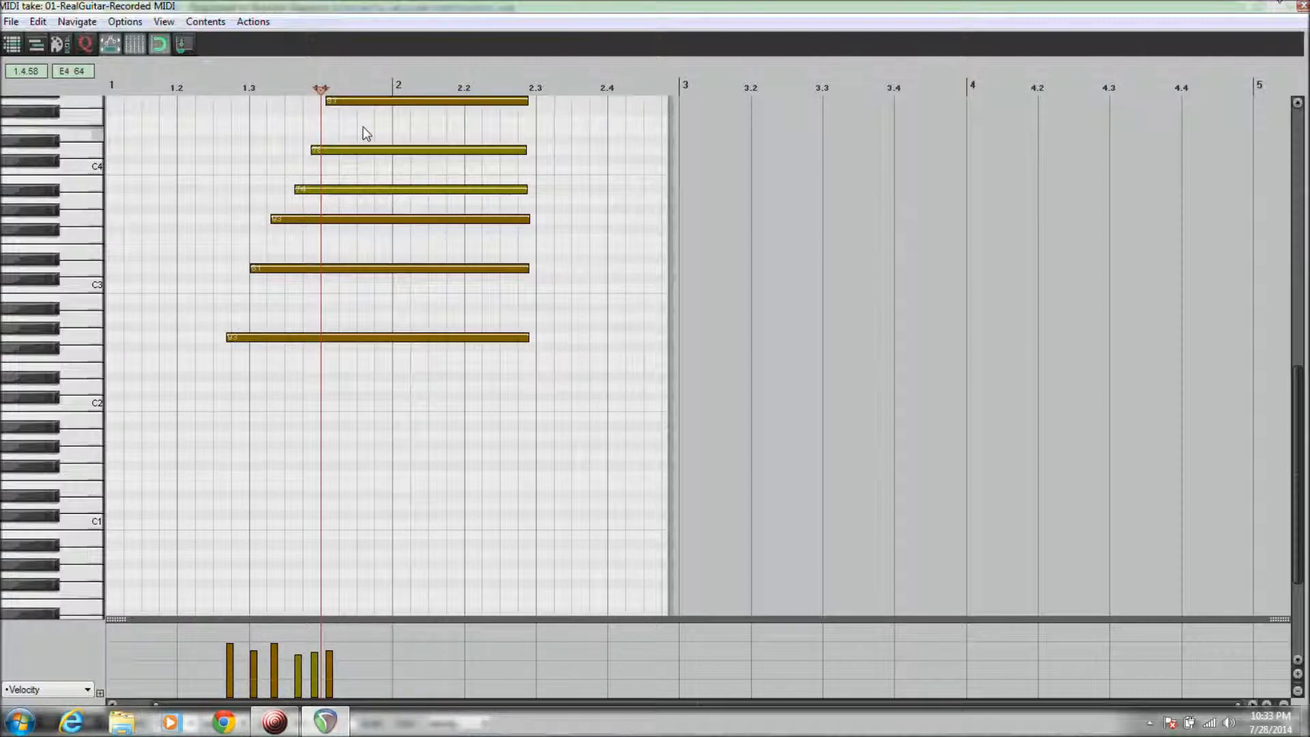
pyautogui.moveTo(363, 150); pyautogui.dragTo(363, 150)
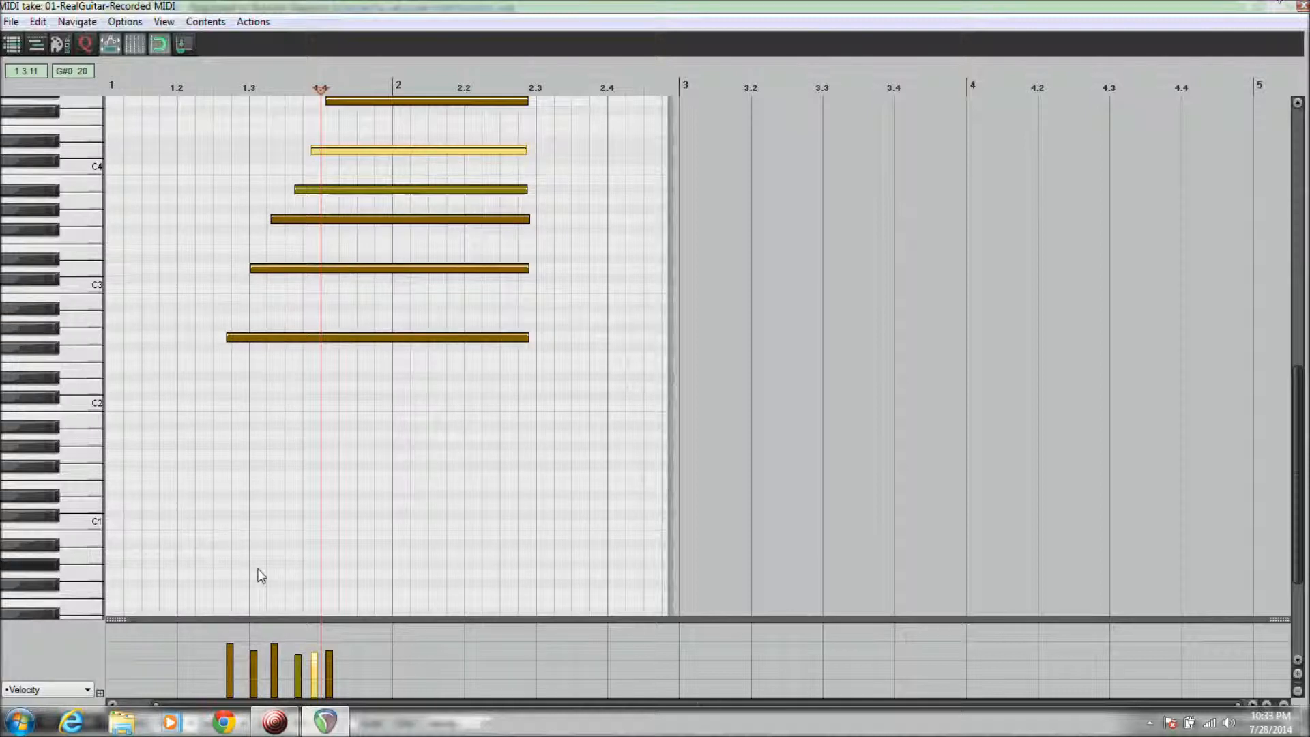
pyautogui.moveTo(273, 650)
pyautogui.mouseDown()
pyautogui.moveTo(275, 678)
pyautogui.moveTo(271, 631)
pyautogui.moveTo(273, 663)
pyautogui.mouseUp()
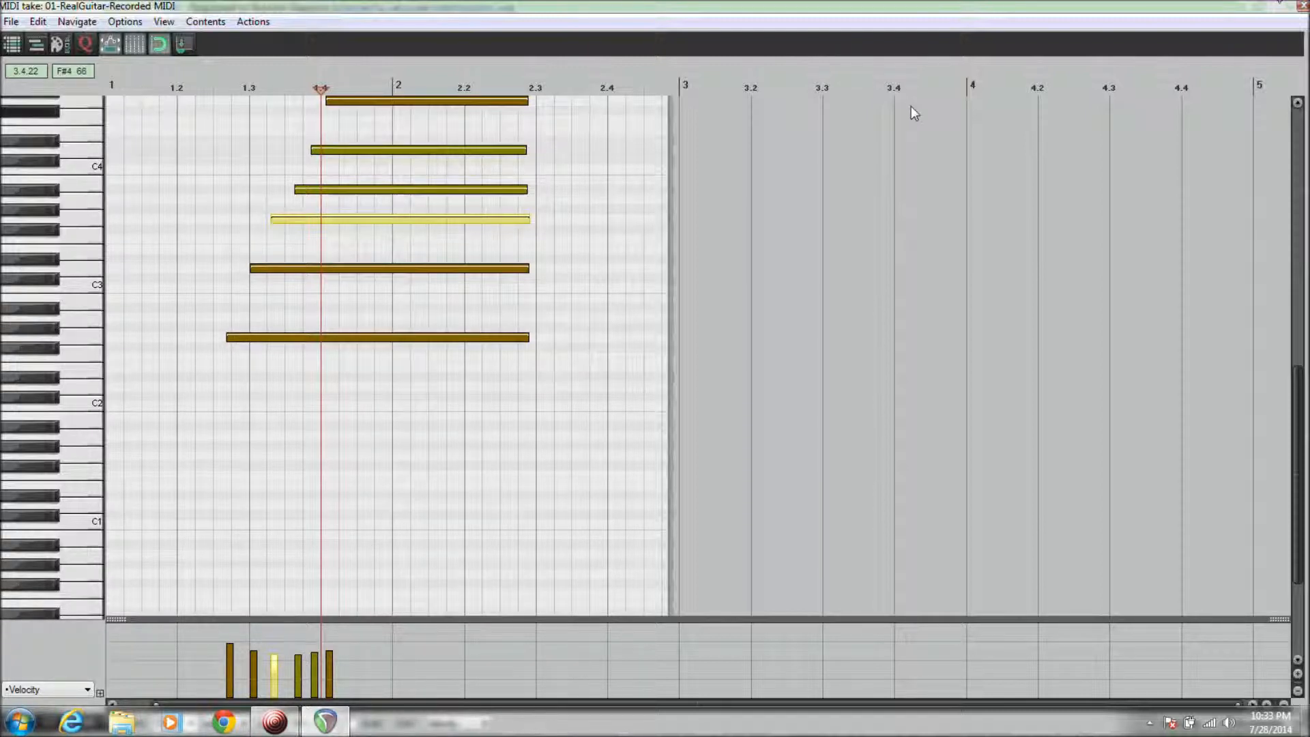
pyautogui.click(1301, 9)
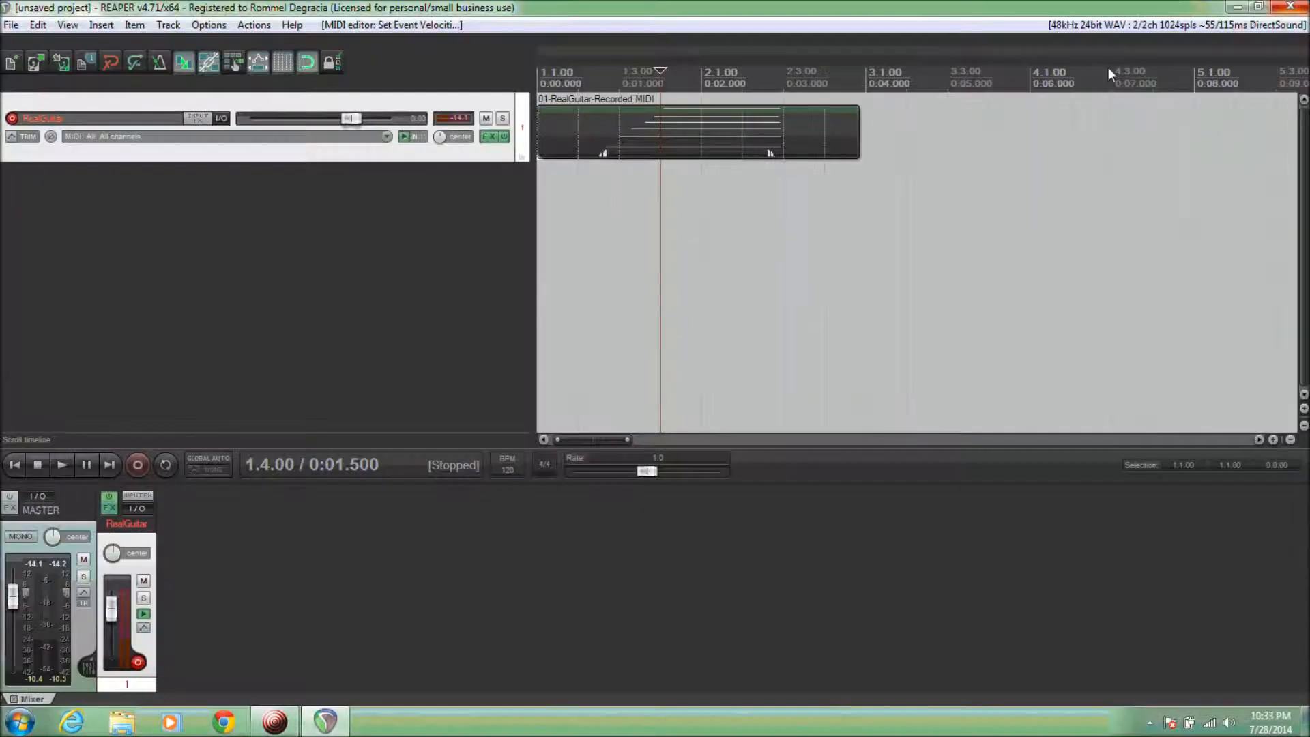
# Set the audio device's buffer size to 768 samples in the preferences and accept the settings.
pyautogui.click(199, 28)
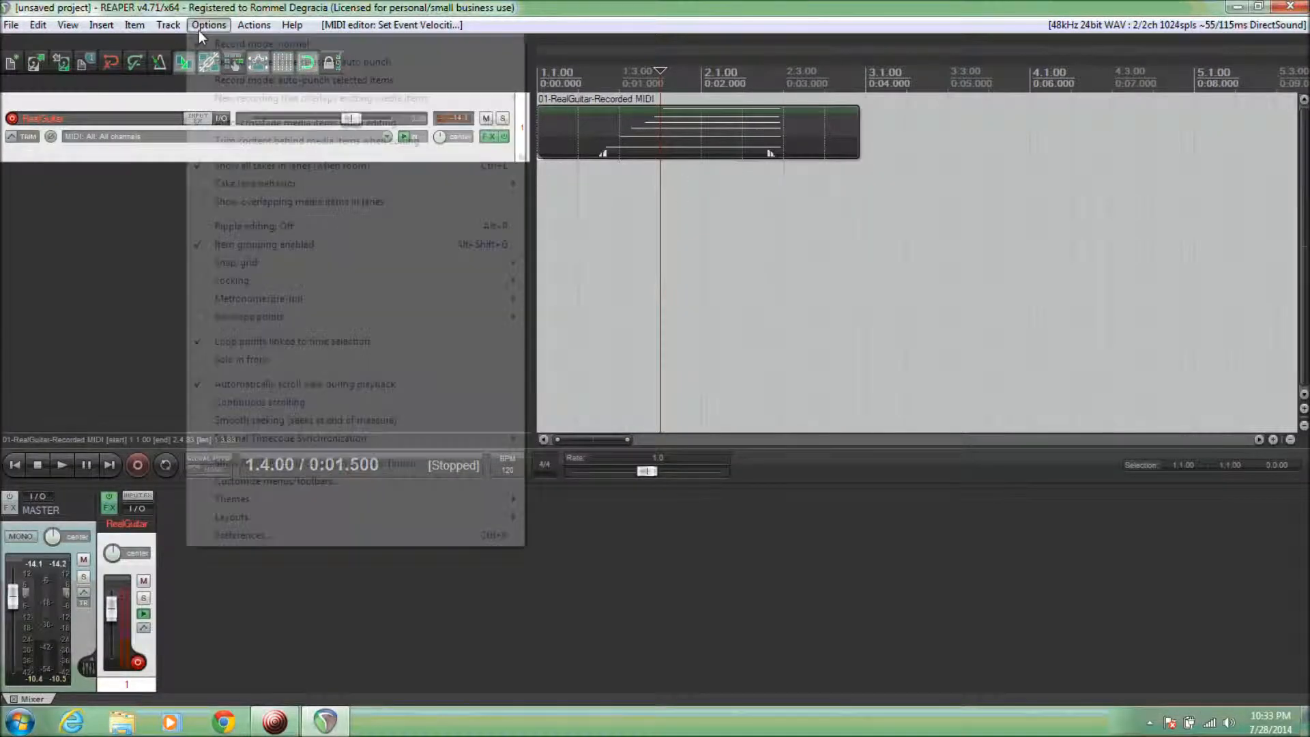
pyautogui.click(278, 536)
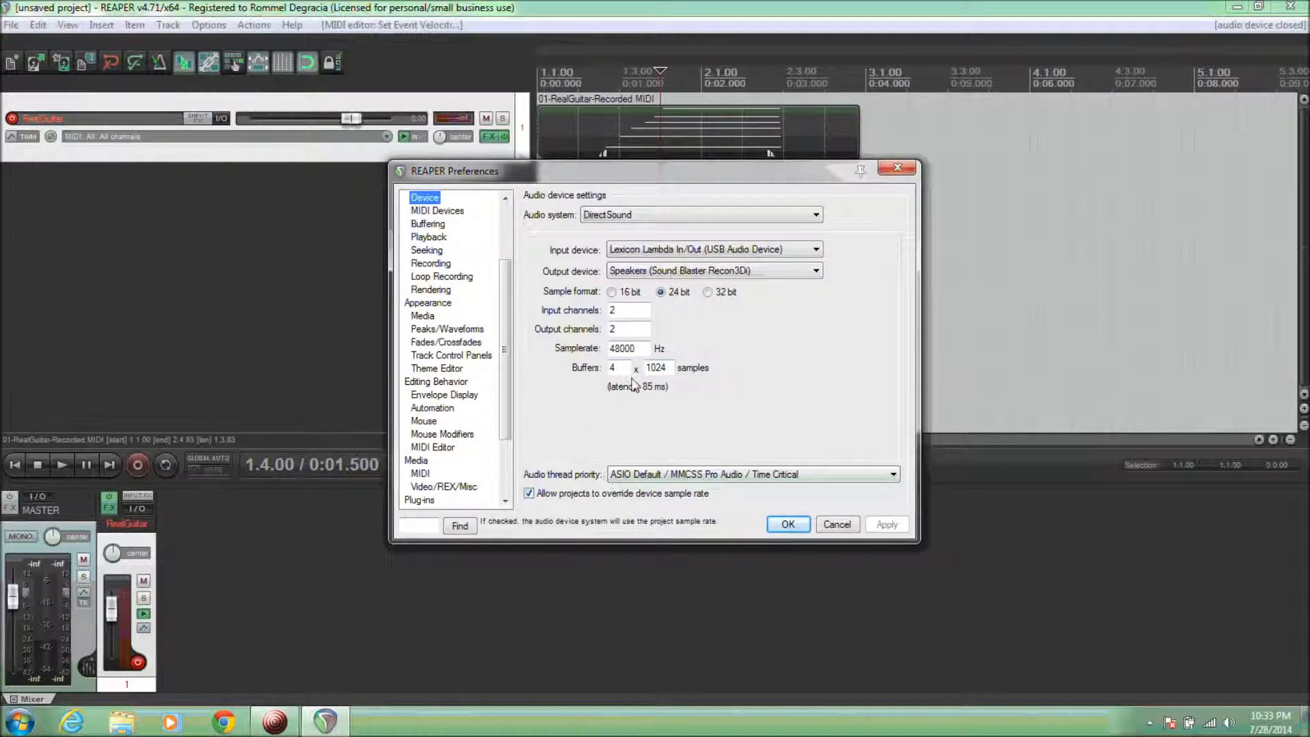
pyautogui.doubleClick(666, 372)
pyautogui.write('768')
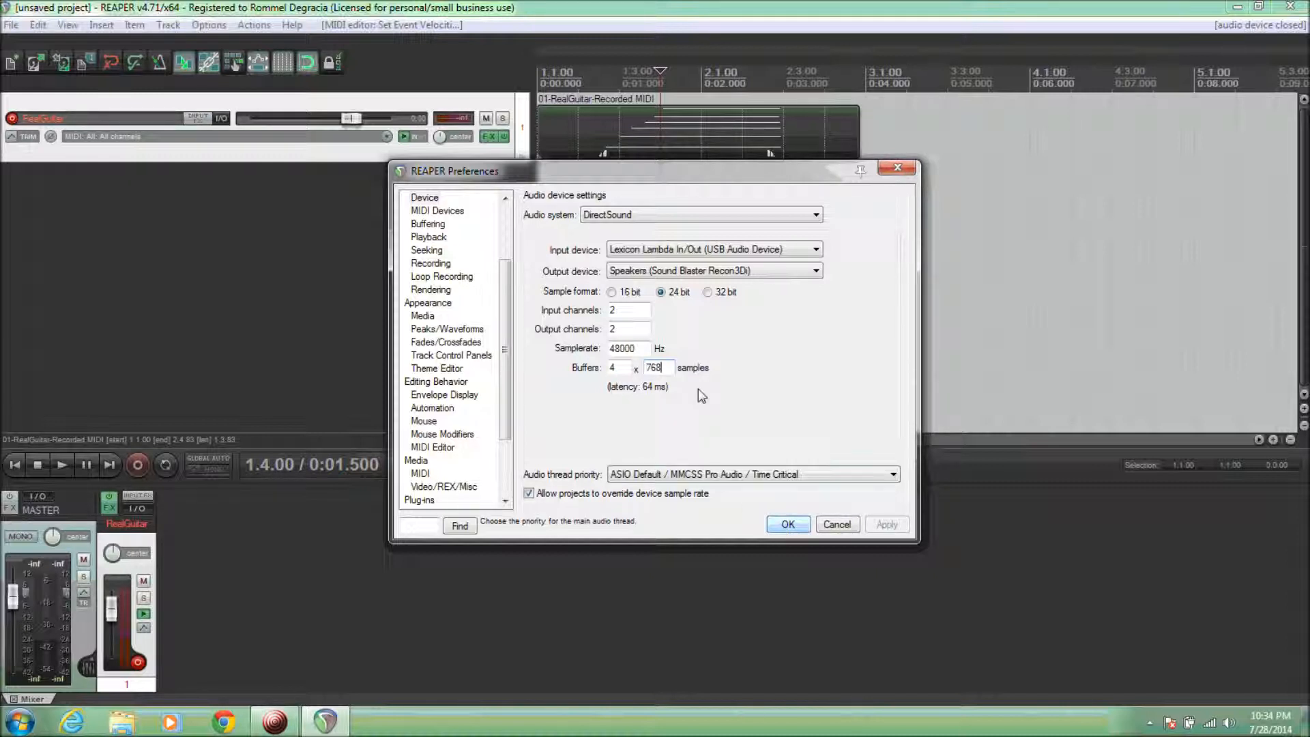
pyautogui.click(784, 524)
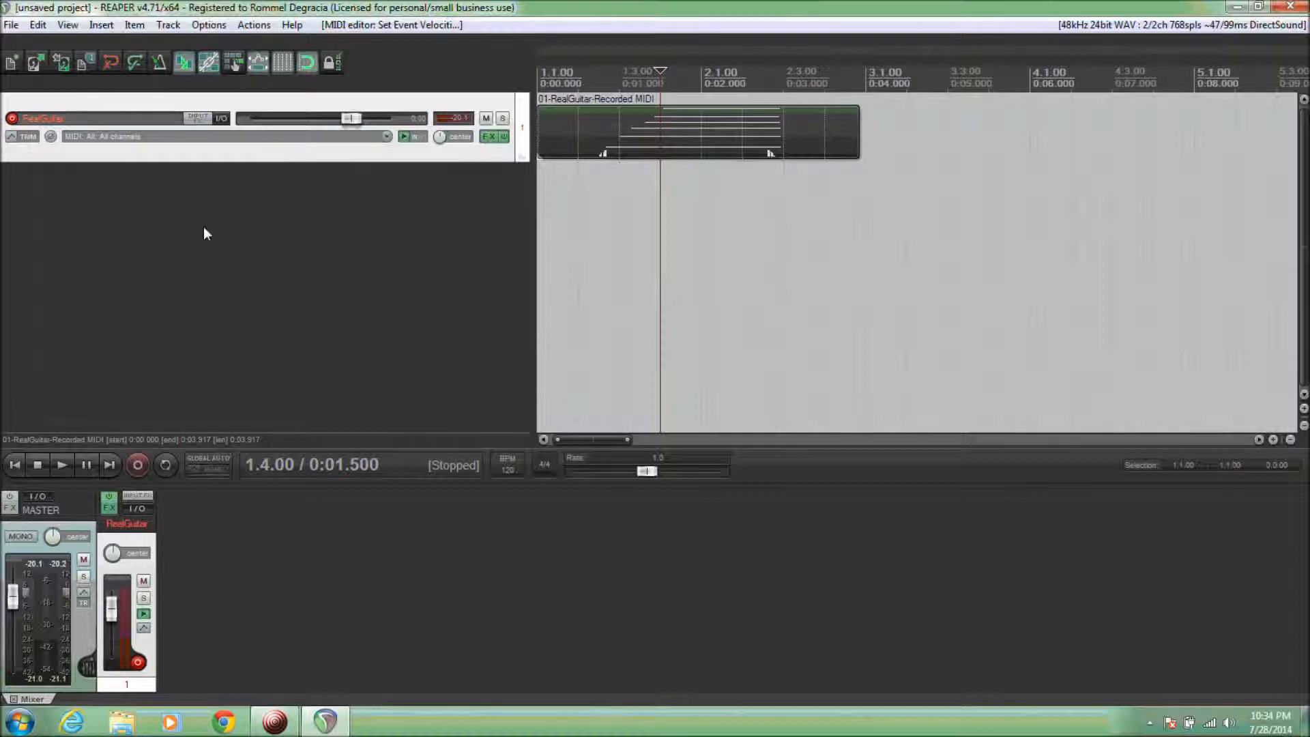
# Reopen the audio device preferences and select the buffer size in samples for editing.
pyautogui.click(208, 25)
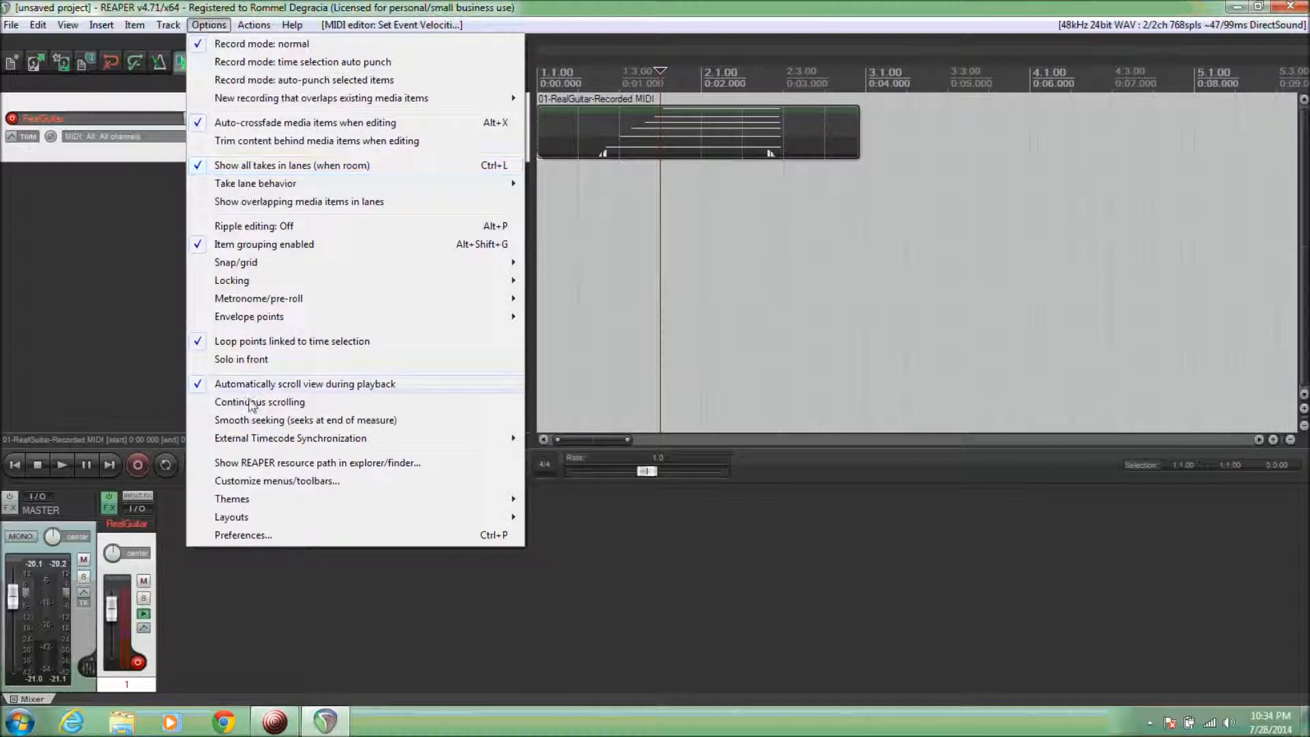
pyautogui.click(256, 536)
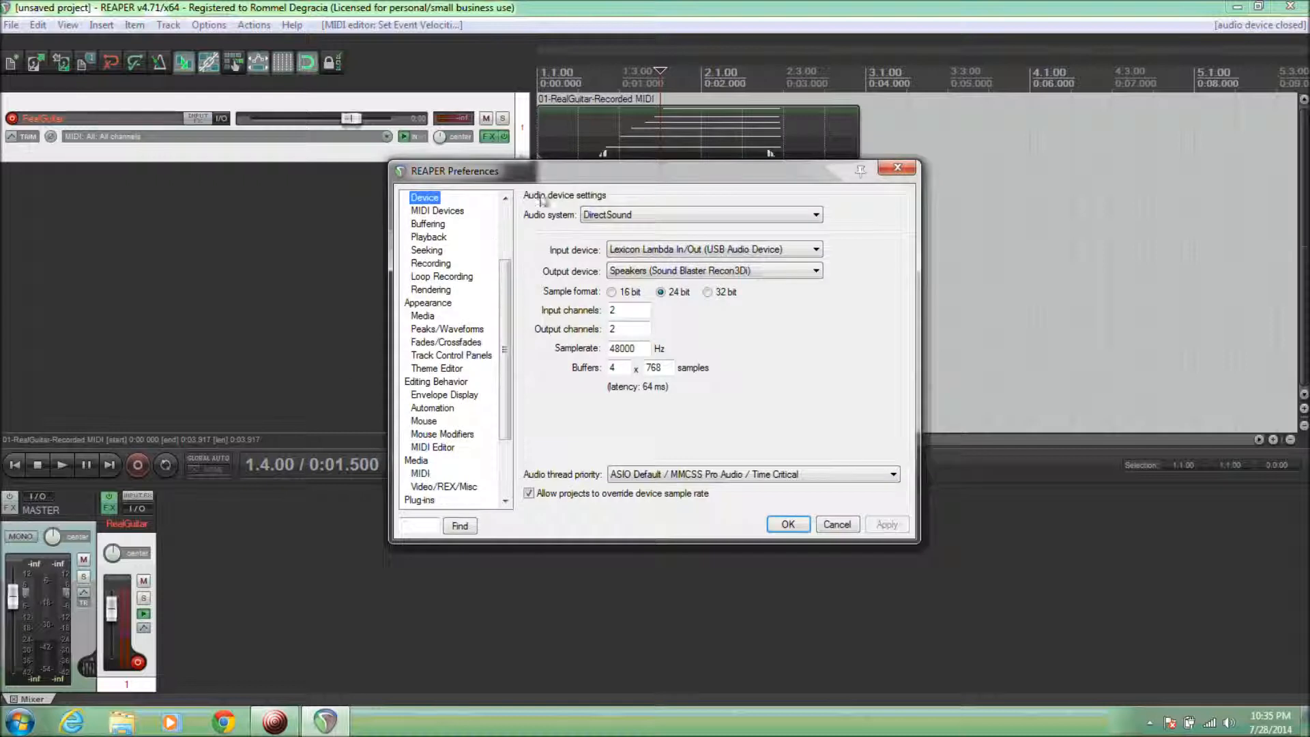
pyautogui.moveTo(554, 175); pyautogui.dragTo(479, 270)
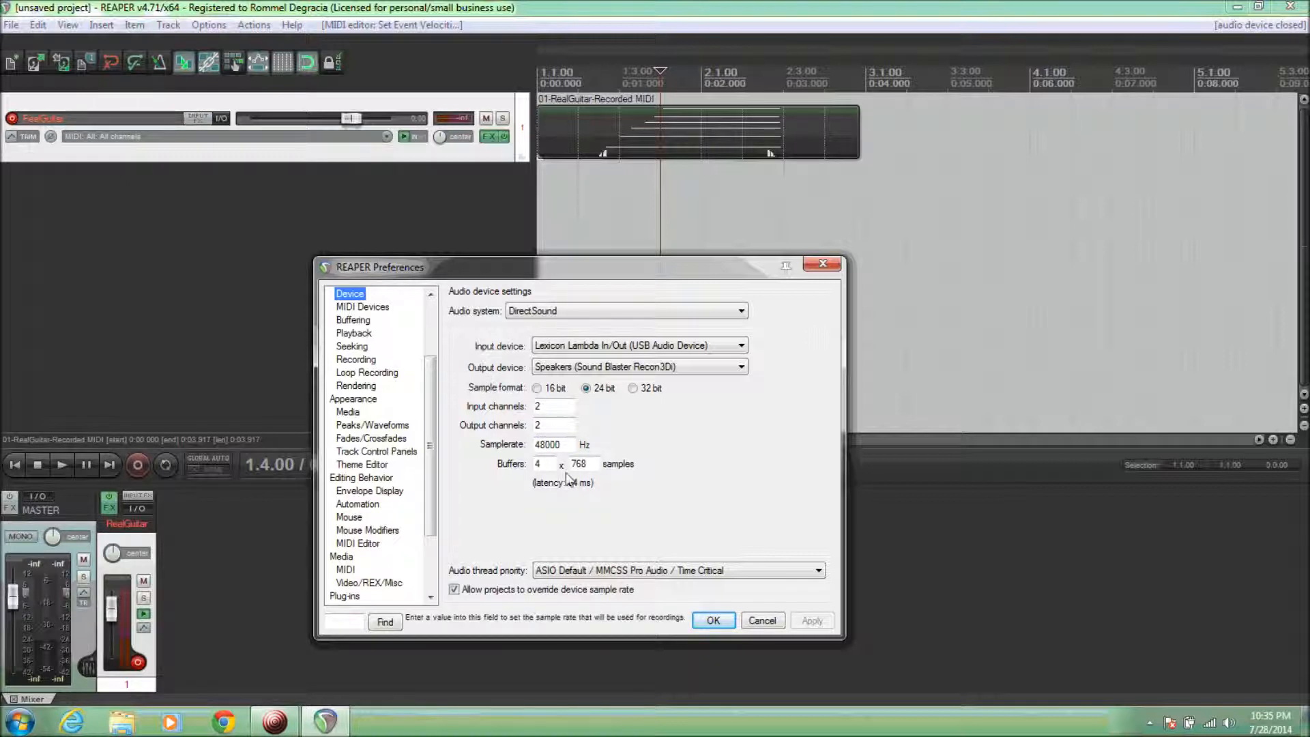
pyautogui.doubleClick(587, 464)
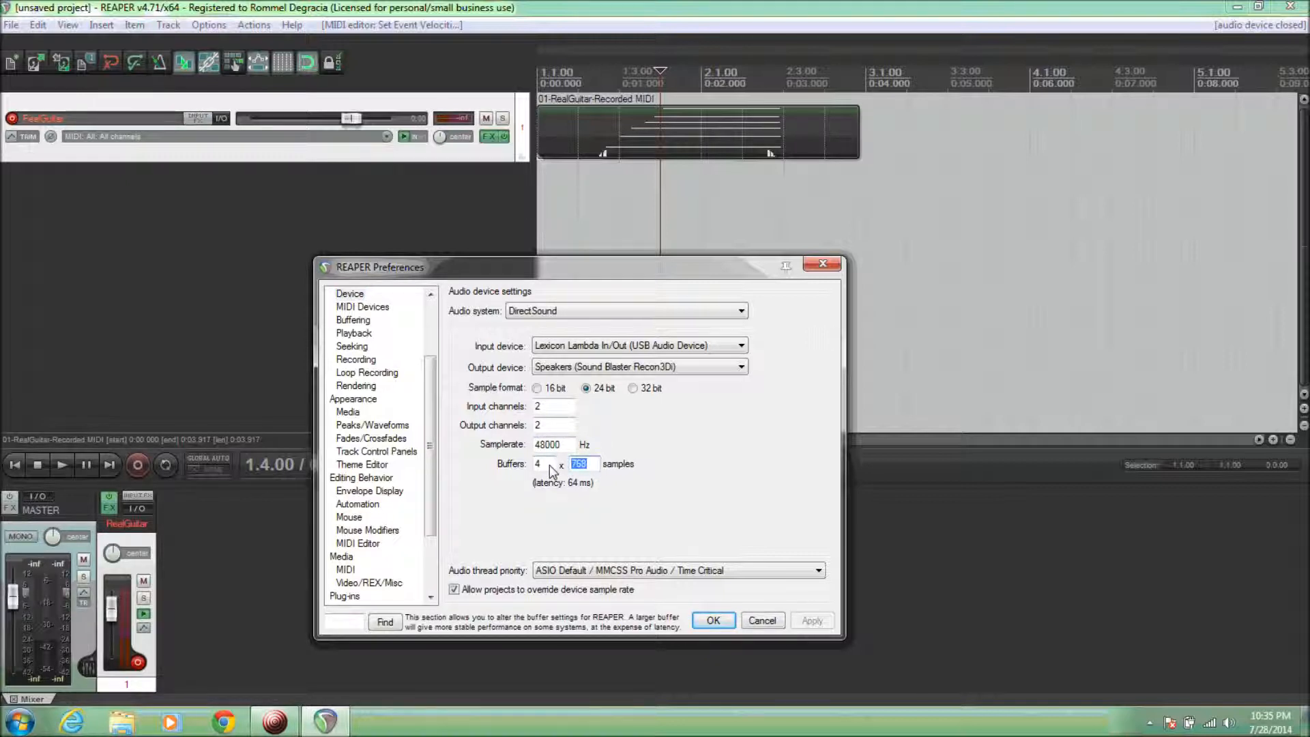